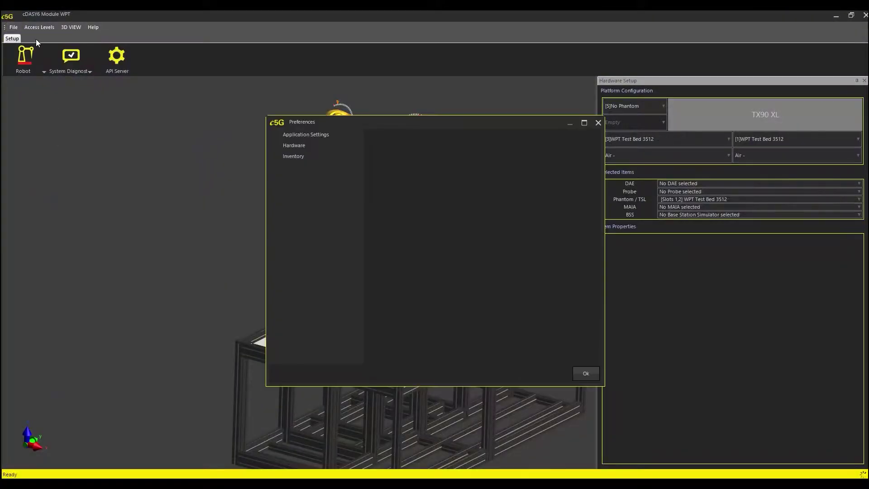
# - Import the MAGPy-DAS.cf4 electronics file into the inventory's DAEs
pyautogui.click(293, 157)
pyautogui.rightClick(409, 144)
pyautogui.click(426, 147)
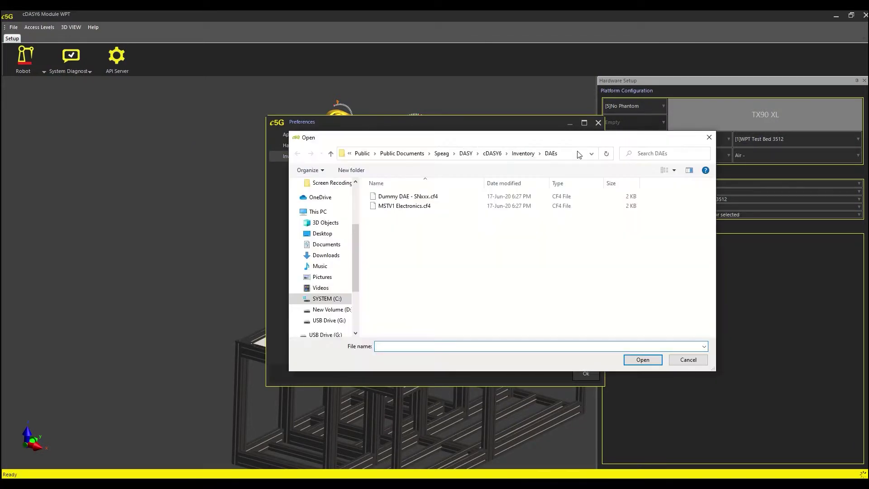
pyautogui.click(579, 151)
pyautogui.write('C:\\Users\\Public\\Documents\\Speag\\DASY\\cDASY6 Module WPT\\Inventory')
pyautogui.press('Return')
pyautogui.doubleClick(389, 196)
pyautogui.doubleClick(409, 217)
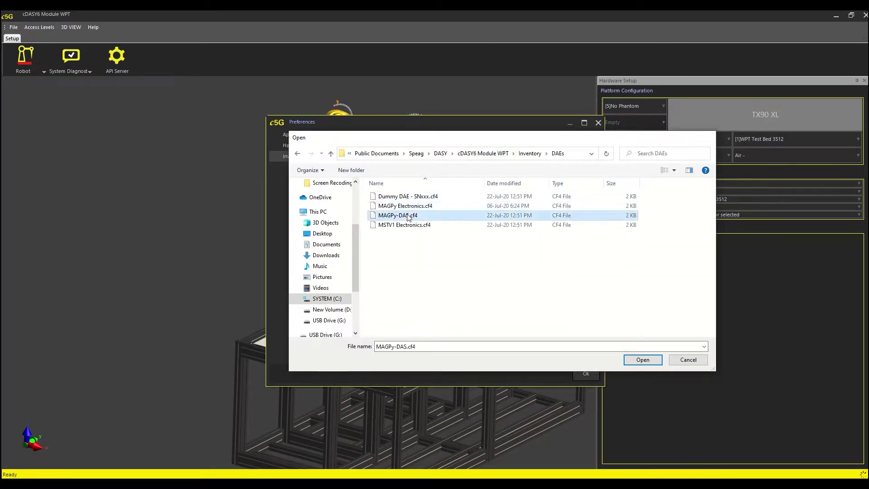
# - Import the MAGPy-H3D probe file into the inventory's Probes
pyautogui.rightClick(393, 200)
pyautogui.click(409, 203)
pyautogui.click(569, 154)
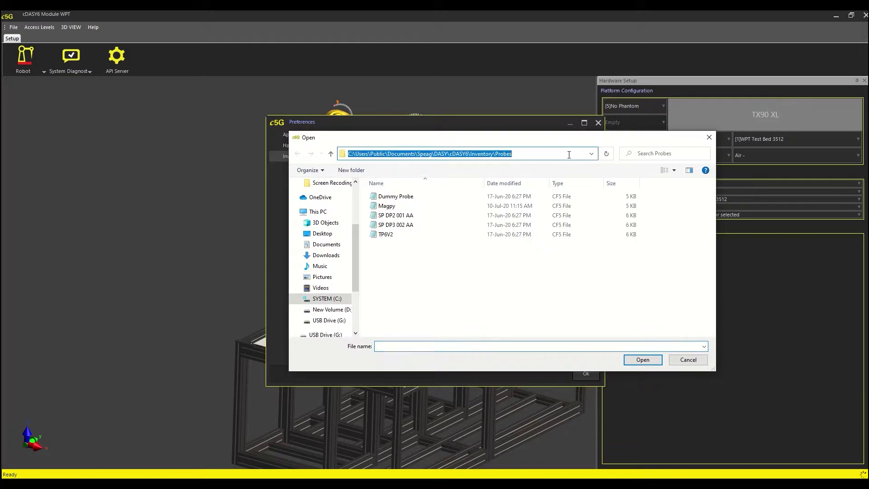
pyautogui.write('C:\\Users\\Public\\Documents\\Speag\\DASY\\cDASY6 Module WPT\\Inventory')
pyautogui.press('Return')
pyautogui.doubleClick(401, 224)
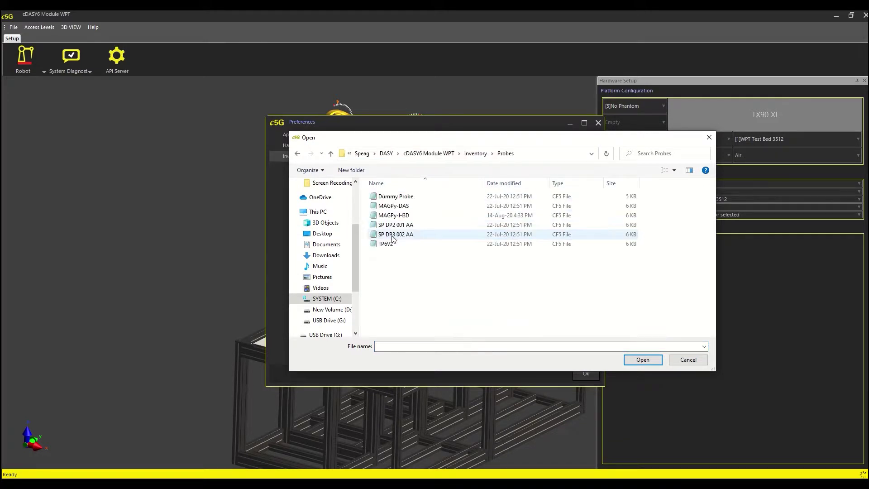
pyautogui.click(402, 218)
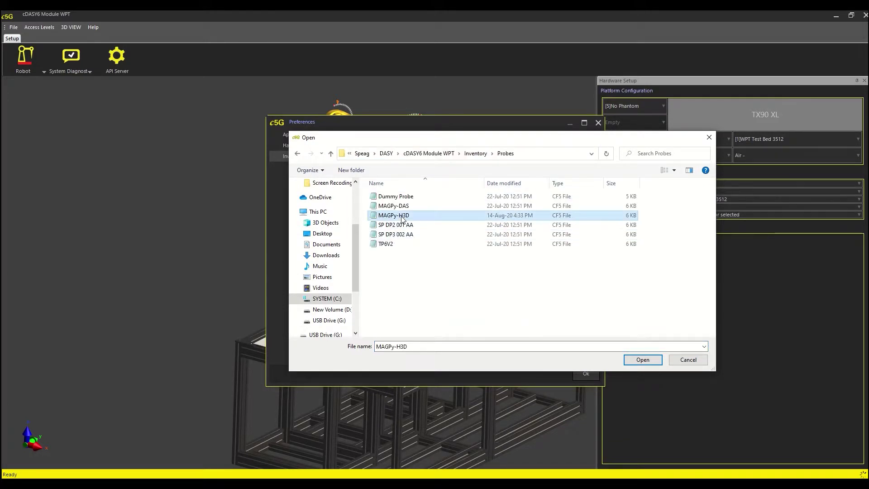
pyautogui.click(643, 360)
pyautogui.click(585, 374)
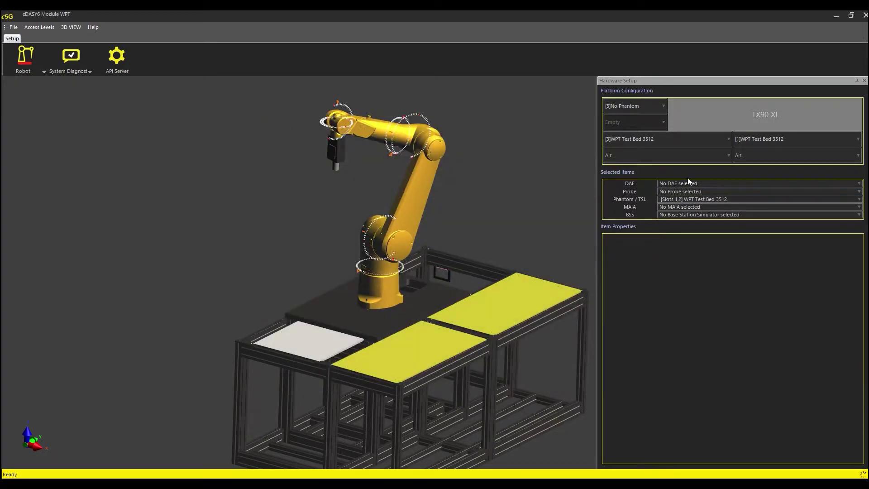
# - Select MAGPy-DAS as the DAE and MAGPy-H3D as the probe in the hardware setup
pyautogui.click(691, 183)
pyautogui.click(689, 219)
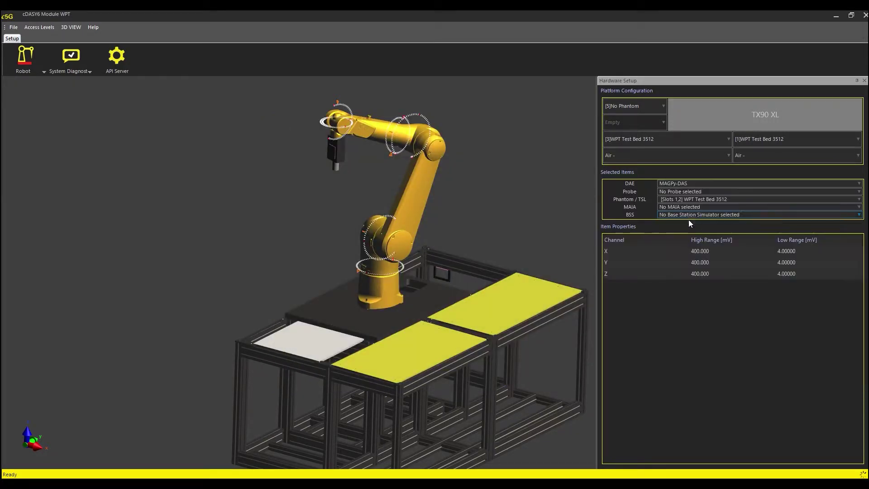
pyautogui.click(697, 190)
pyautogui.click(692, 207)
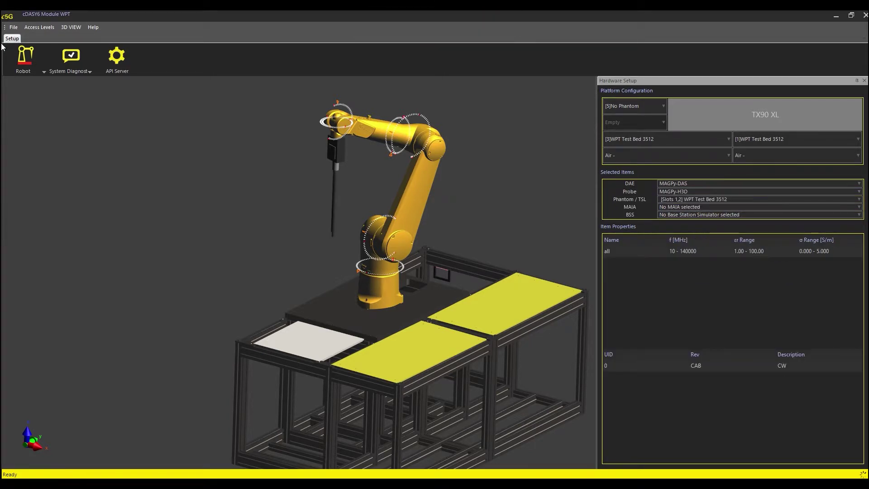
# - Start the API server and launch the WptBackend 0.2.1.0 service
pyautogui.click(105, 58)
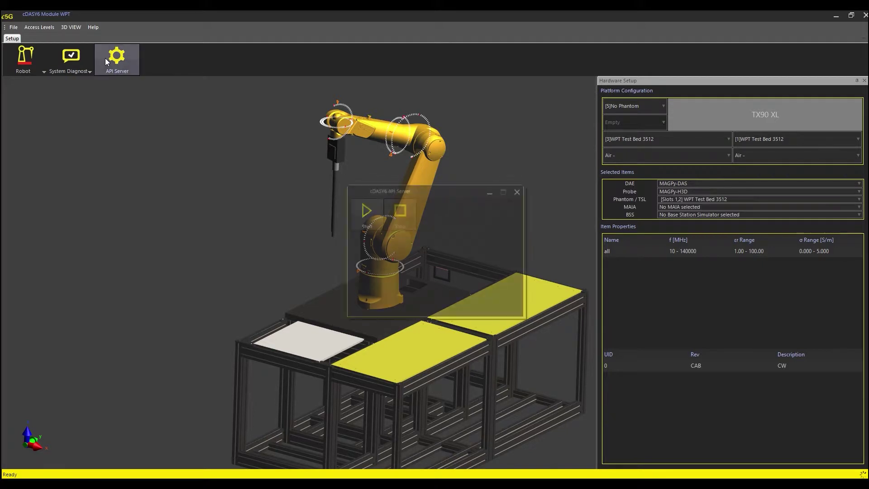
pyautogui.click(365, 214)
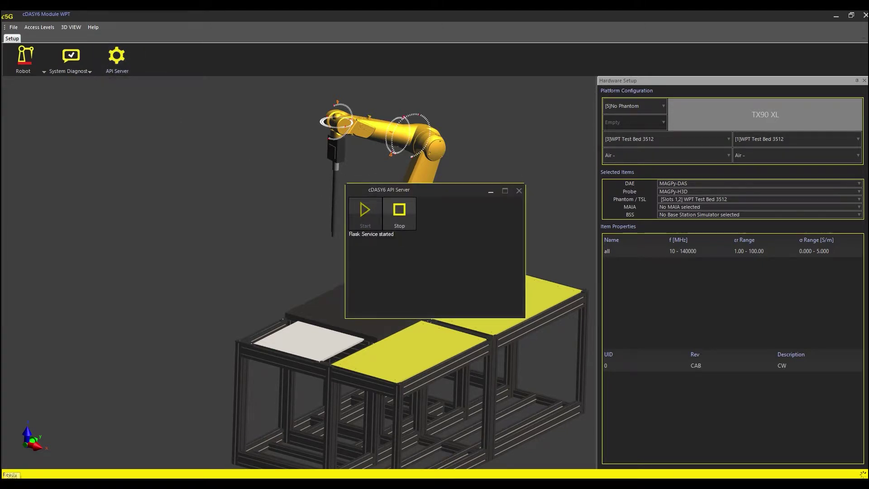
pyautogui.press('super')
pyautogui.scroll(-5, 77, 371)
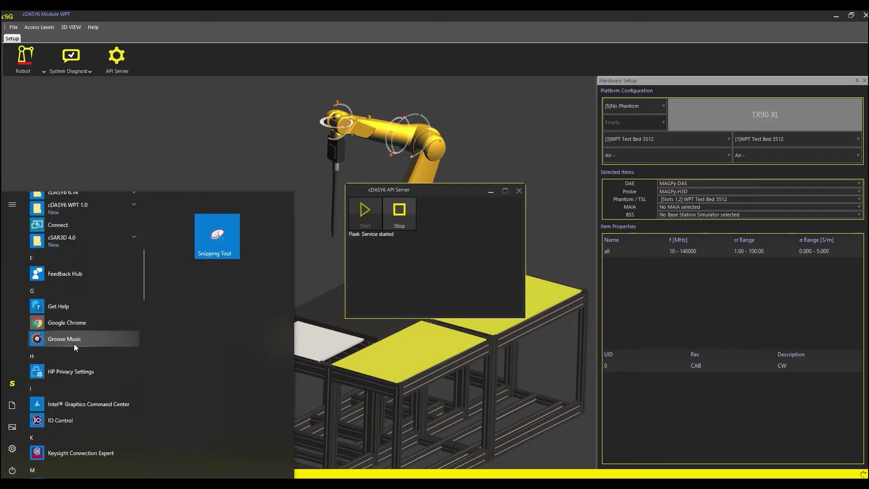
pyautogui.click(131, 360)
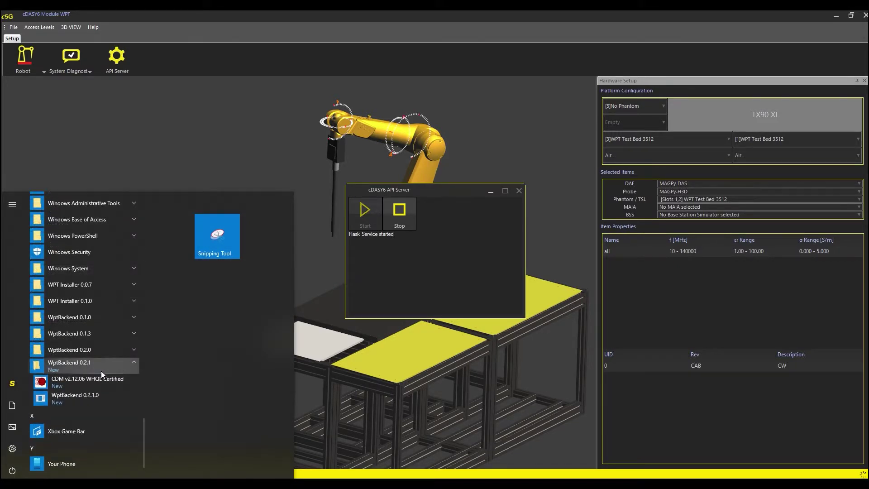
pyautogui.click(69, 398)
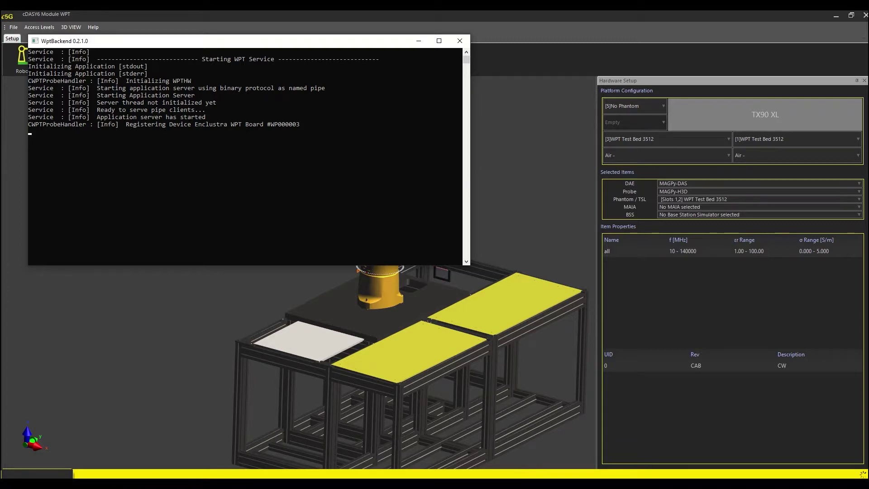
# - Launch the WPT Jupyter Notebook 0.1.0 from the WPT Installer 0.1.0 folder
pyautogui.click(11, 483)
pyautogui.scroll(-20, 68, 396)
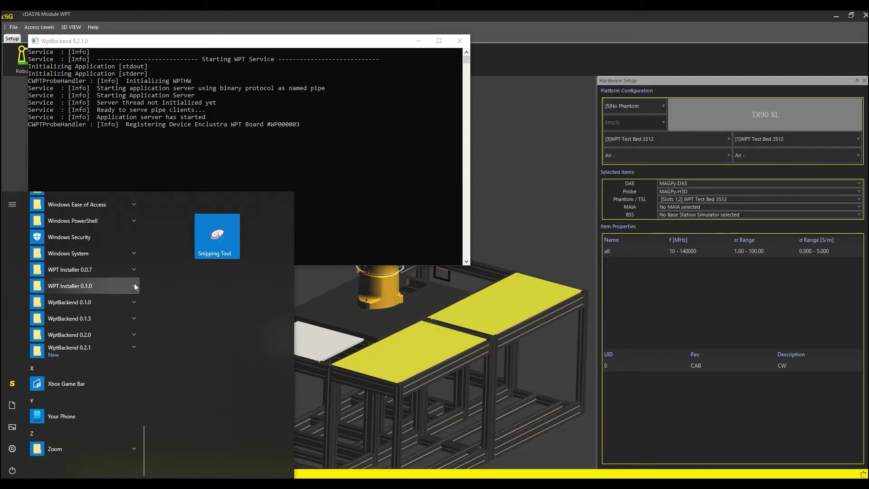
pyautogui.click(134, 288)
pyautogui.click(110, 318)
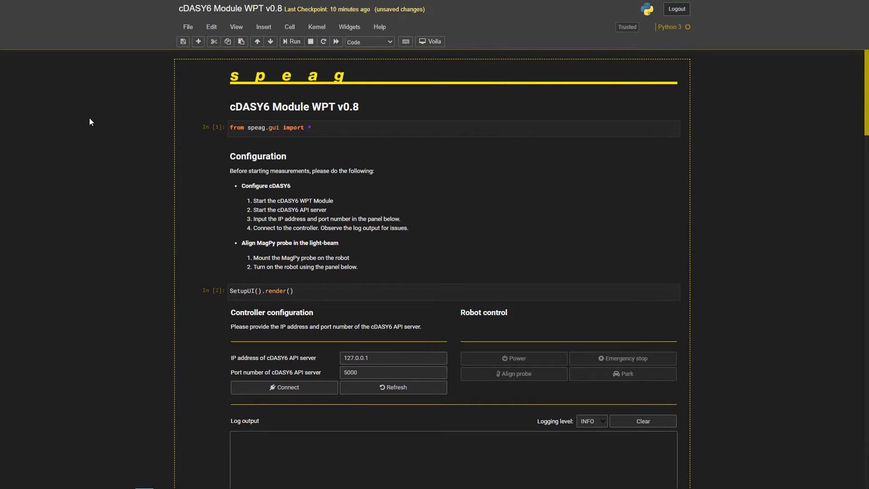
# - Connect to the API server at 127.0.0.1:5000, switch the robot on and align the probe
pyautogui.click(275, 388)
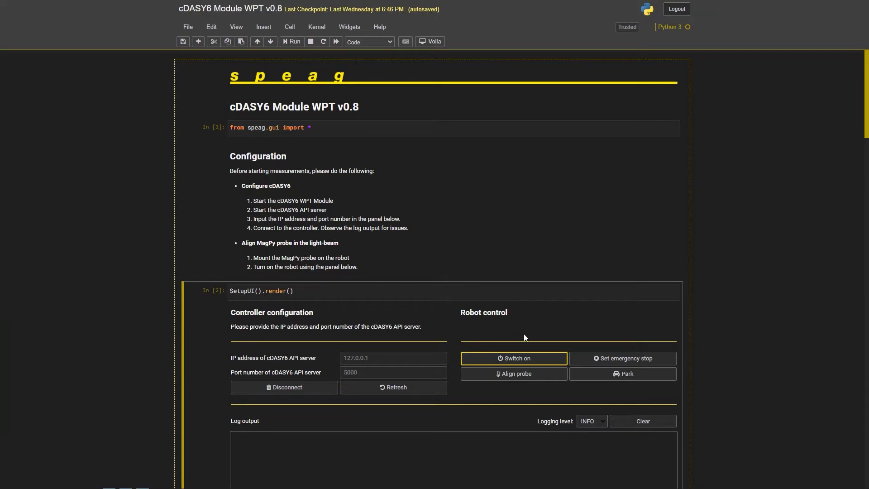
pyautogui.click(518, 362)
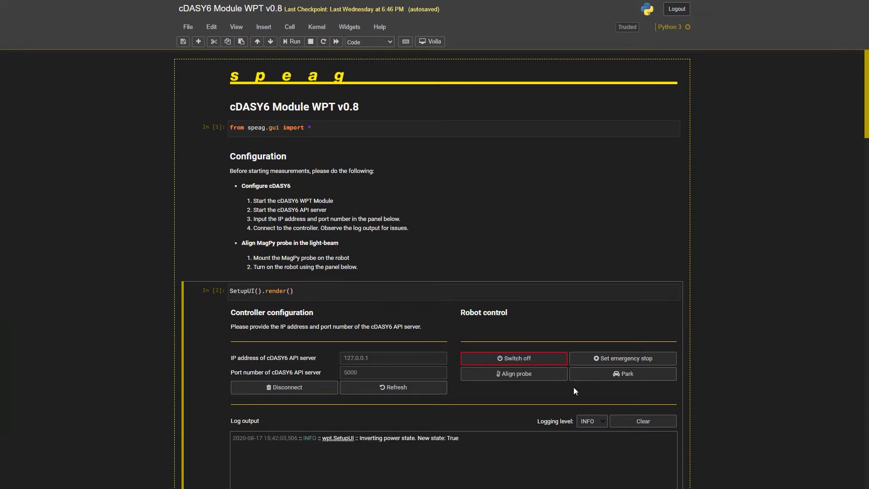
pyautogui.click(512, 381)
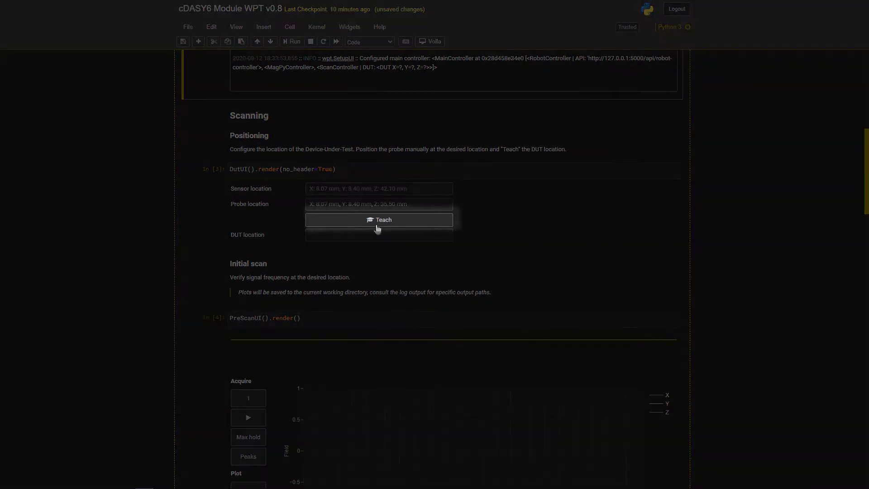
# - Teach the DUT location at X 8.07, Y 8.40, Z 35.50 mm
pyautogui.click(386, 222)
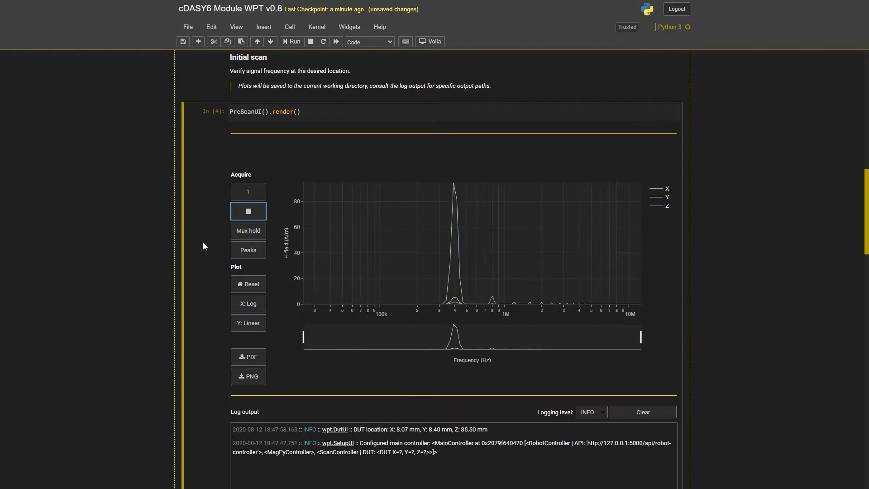
# - Label the spectrum peaks and zoom in around 0.26–1.3 MHz
pyautogui.click(239, 249)
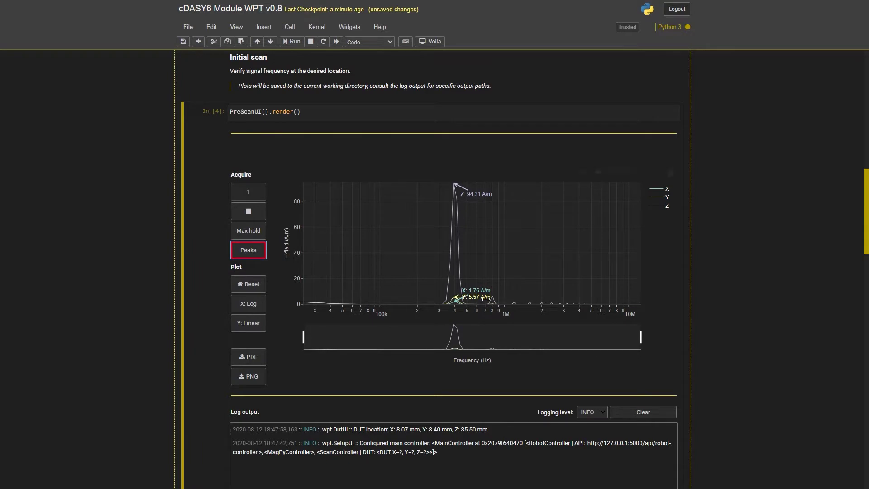
pyautogui.moveTo(433, 284); pyautogui.dragTo(520, 283)
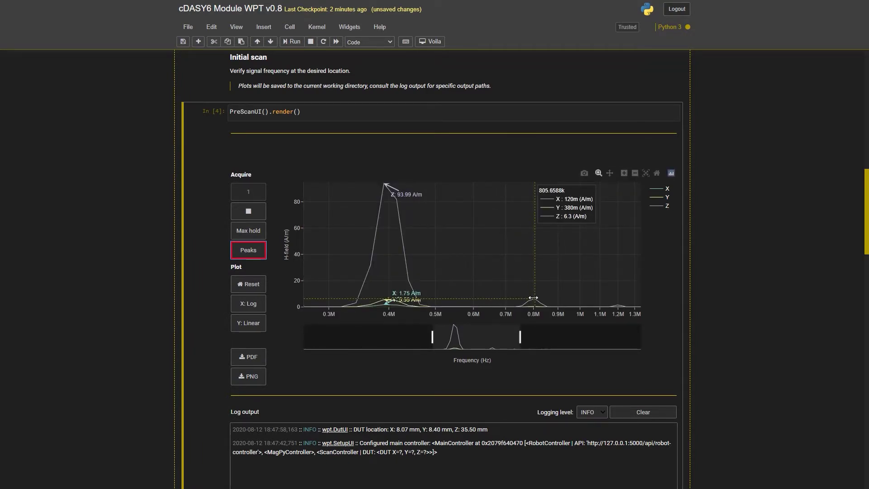
pyautogui.moveTo(467, 339); pyautogui.dragTo(452, 340)
# - Reset the plot, use a log H-field axis over 300 kHz–8 MHz with max hold
pyautogui.doubleClick(424, 246)
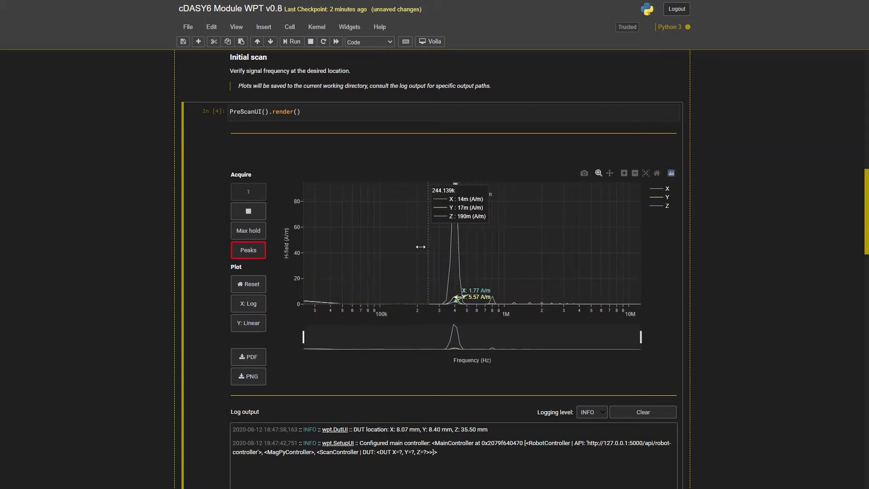
pyautogui.click(248, 322)
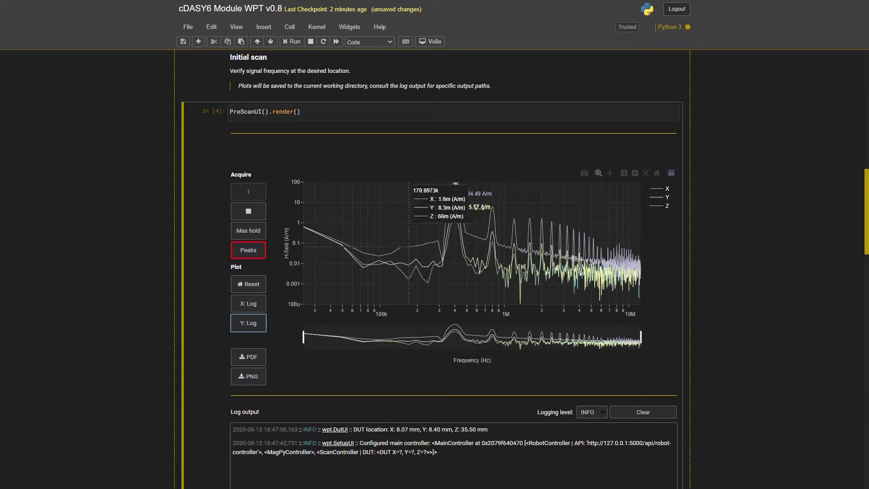
pyautogui.moveTo(418, 218); pyautogui.dragTo(602, 220)
pyautogui.click(252, 237)
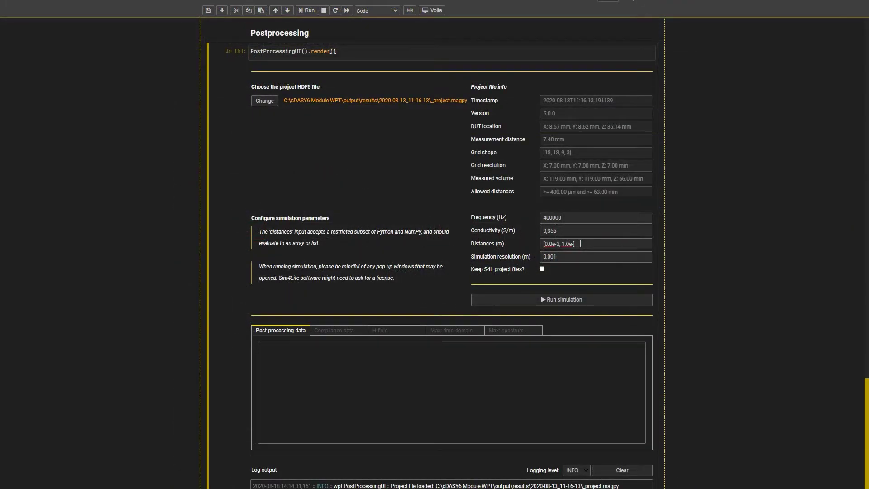
# - Replace the Distances (m) list with [2e-3, 3e-3, 5e-3, 10e-3, 20e-3]
pyautogui.press('BackSpace')
pyautogui.press('BackSpace')
pyautogui.press('BackSpace')
pyautogui.press('BackSpace')
pyautogui.press('BackSpace')
pyautogui.press('BackSpace')
pyautogui.press('BackSpace')
pyautogui.press('BackSpace')
pyautogui.press('BackSpace')
pyautogui.press('BackSpace')
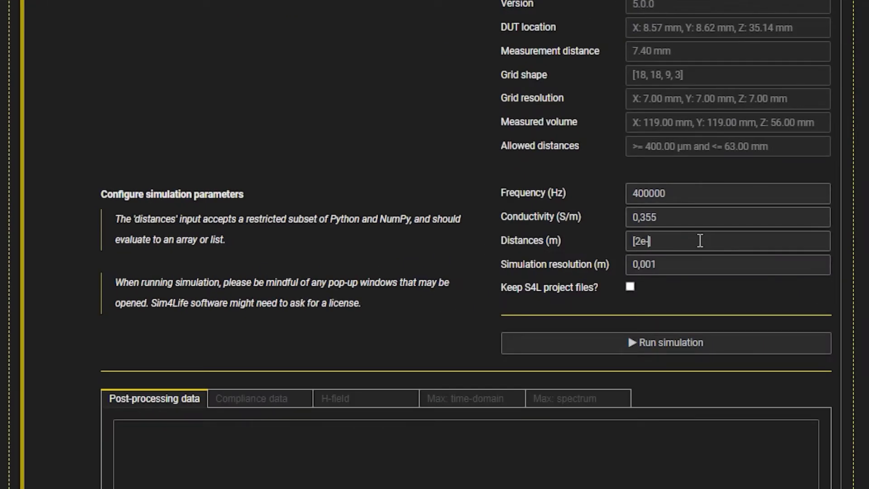
pyautogui.write('3, 3e-3, 5e-3, 10e')
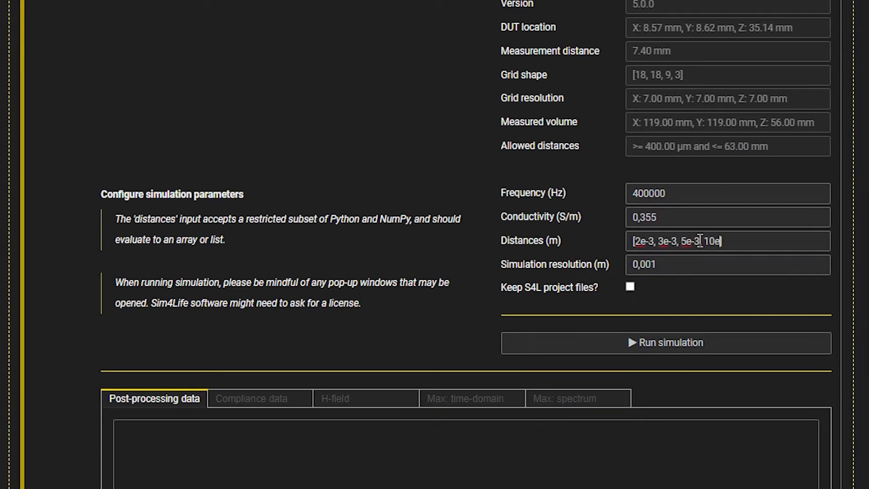
pyautogui.write('-3, 20e-3]')
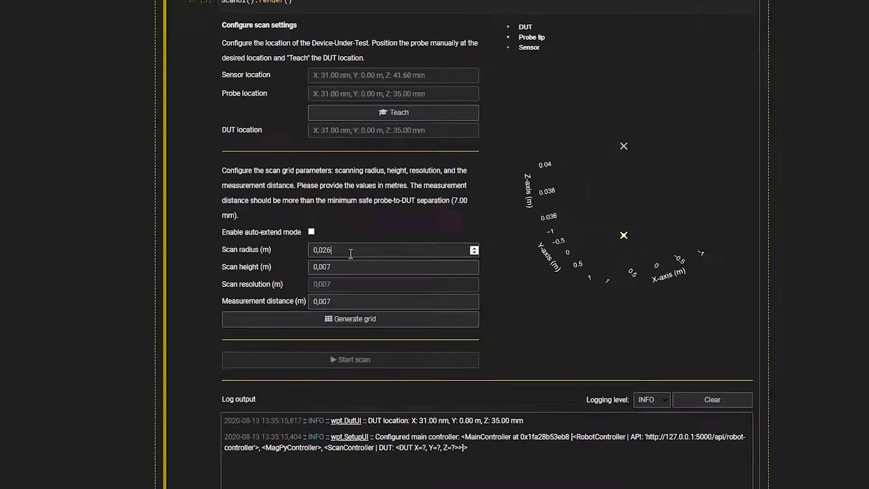
# - Set scan radius 0,049, scan height 0,021 and measurement distance 0,0074 m
pyautogui.scroll(20, 350, 254)
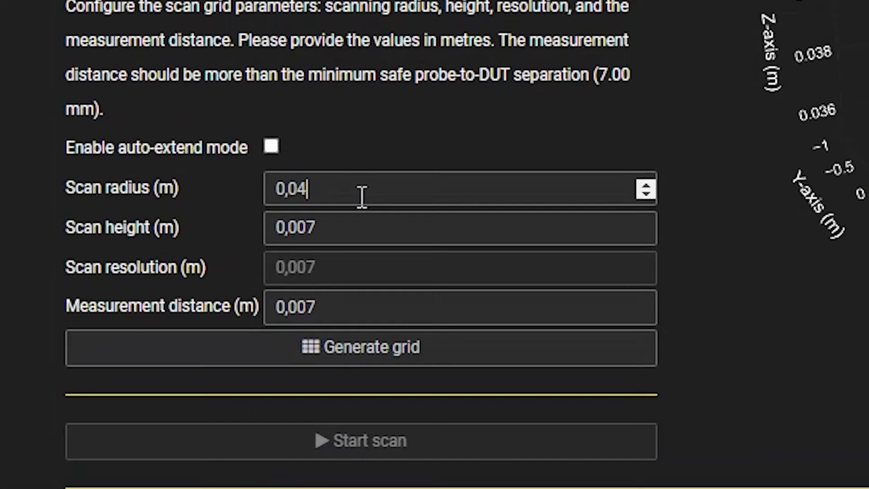
pyautogui.press('Up')
pyautogui.press('Up')
pyautogui.press('Up')
pyautogui.press('Tab')
pyautogui.press('Up')
pyautogui.press('Up')
pyautogui.press('Up')
pyautogui.press('Up')
pyautogui.press('Up')
pyautogui.press('Up')
pyautogui.press('Up')
pyautogui.press('Up')
pyautogui.press('Up')
pyautogui.press('Up')
pyautogui.press('Up')
pyautogui.press('Up')
pyautogui.press('Up')
pyautogui.press('Up')
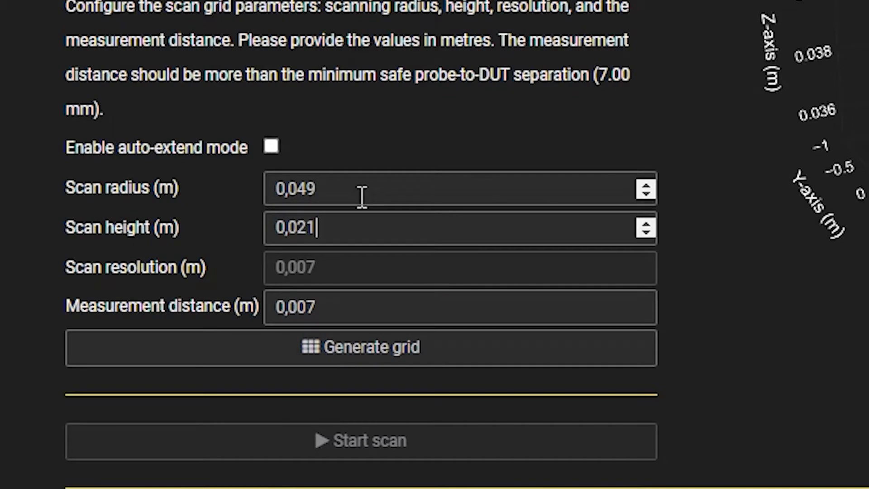
pyautogui.press('Tab')
pyautogui.press('End')
pyautogui.write('3')
pyautogui.press('BackSpace')
pyautogui.write('4')
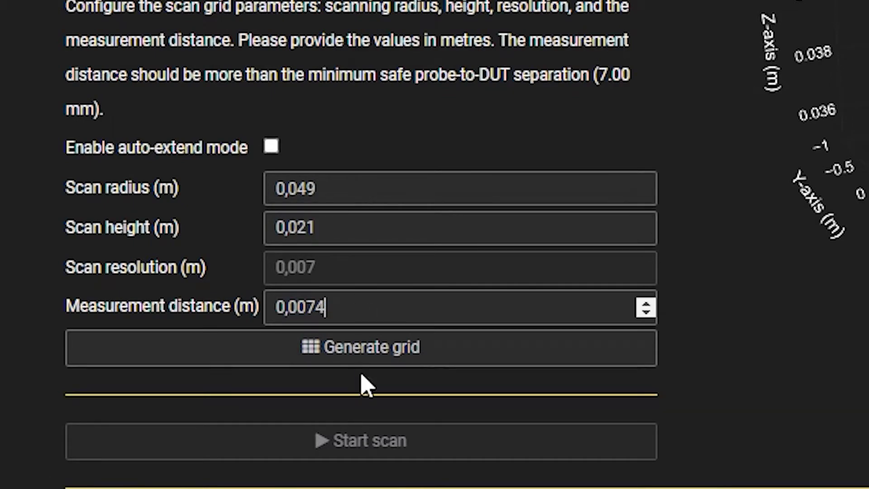
# - Generate the scan grid and rotate its 3-D preview to inspect it
pyautogui.click(362, 358)
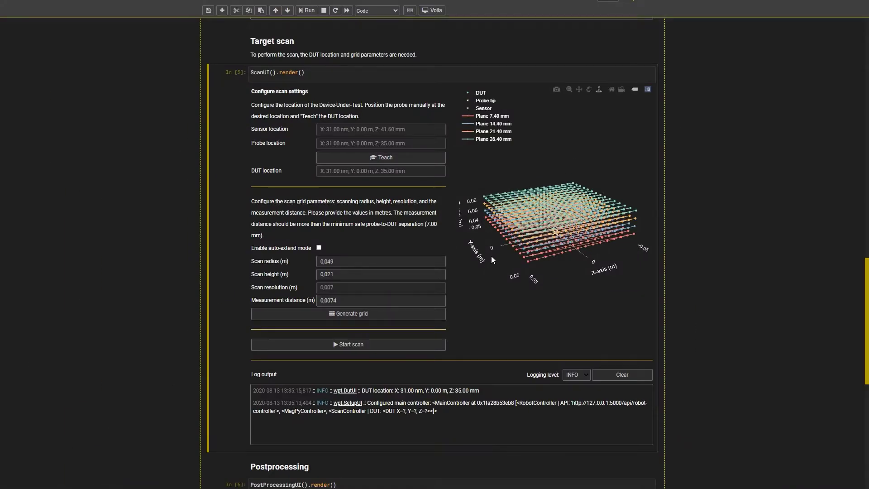
pyautogui.moveTo(676, 205); pyautogui.dragTo(775, 299)
pyautogui.moveTo(536, 301); pyautogui.dragTo(536, 272)
# - Launch the target scan using the generated grid
pyautogui.click(374, 345)
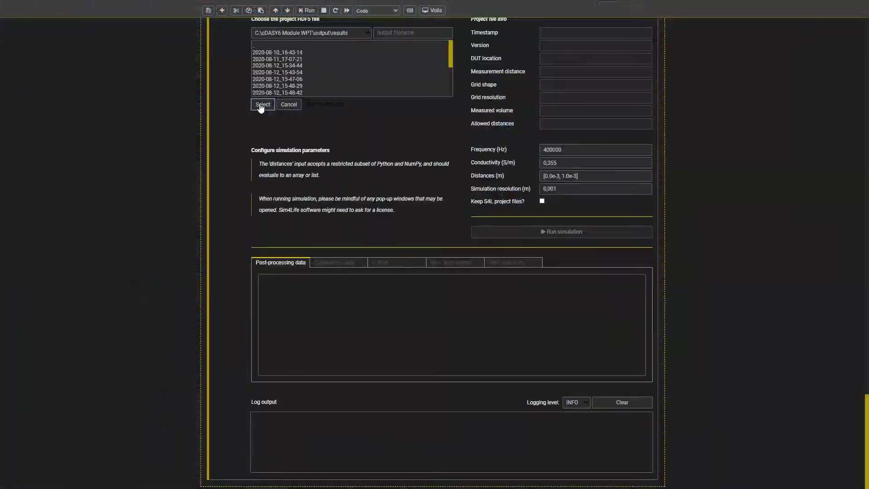
# - Load _project.magpy from 2020-08-13_11-16-13, run the simulation, and show the H-field Z component
pyautogui.doubleClick(265, 69)
pyautogui.click(272, 60)
pyautogui.click(263, 104)
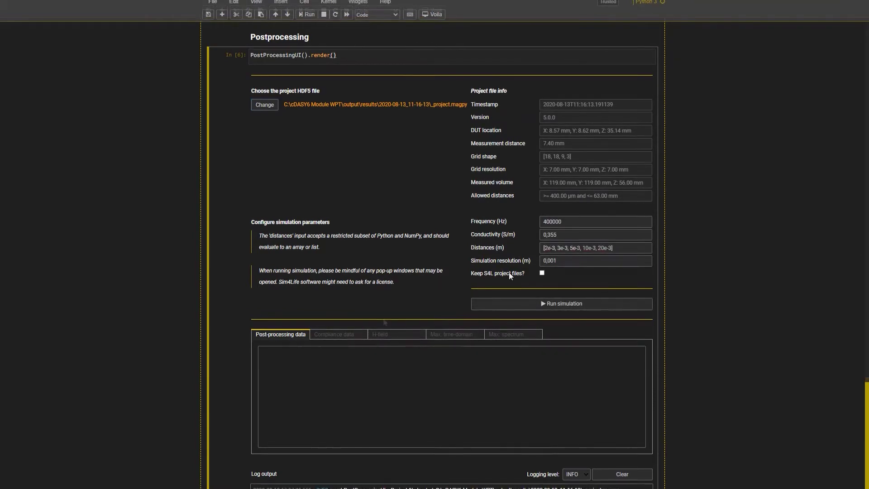
pyautogui.click(603, 93)
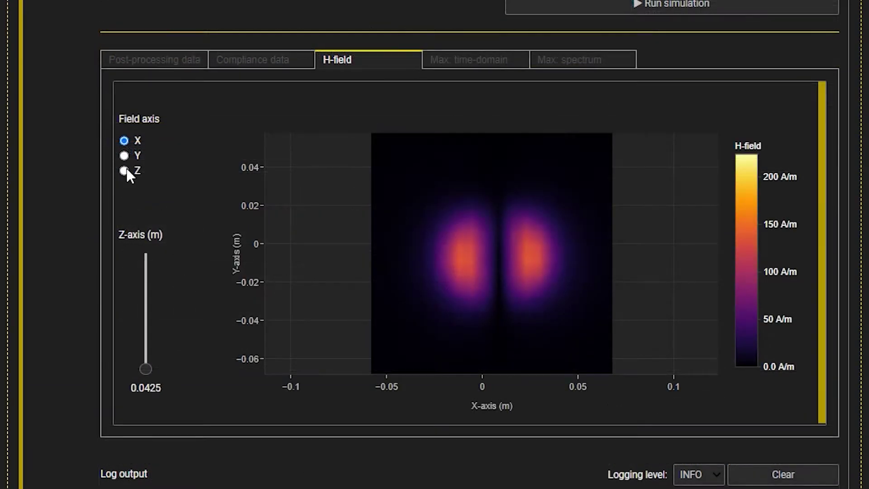
pyautogui.click(124, 171)
# - Sweep the H-field map height, zoom the max time-domain waveform to 107.5–113.6 µs, hide X and Y traces
pyautogui.moveTo(152, 375)
pyautogui.mouseDown()
pyautogui.moveTo(151, 325)
pyautogui.moveTo(154, 380)
pyautogui.mouseUp()
pyautogui.click(453, 60)
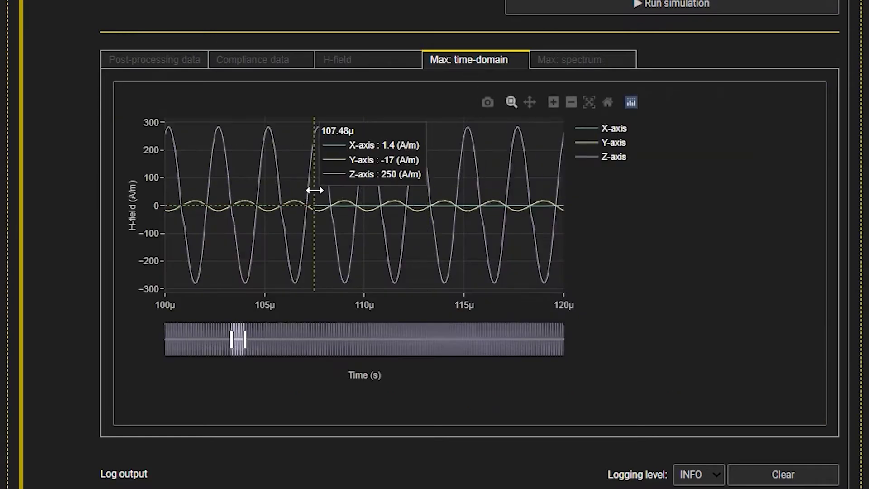
pyautogui.moveTo(314, 197); pyautogui.dragTo(437, 198)
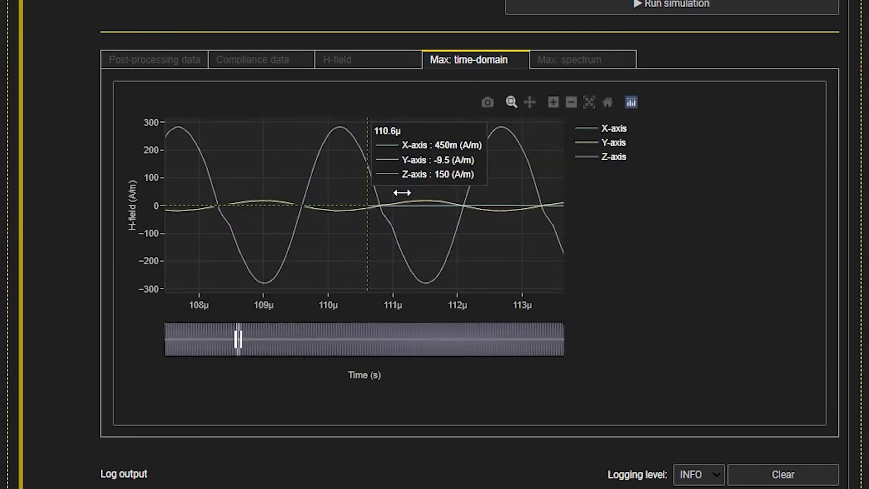
pyautogui.click(597, 162)
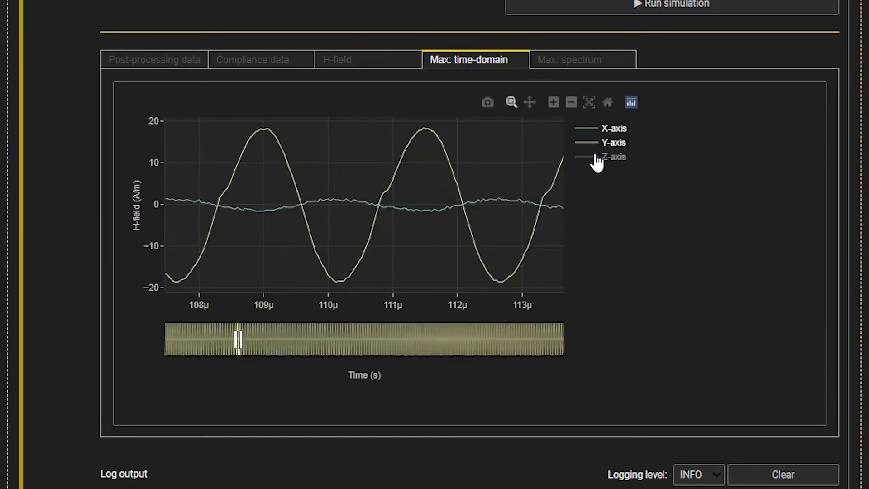
pyautogui.click(597, 162)
pyautogui.click(593, 132)
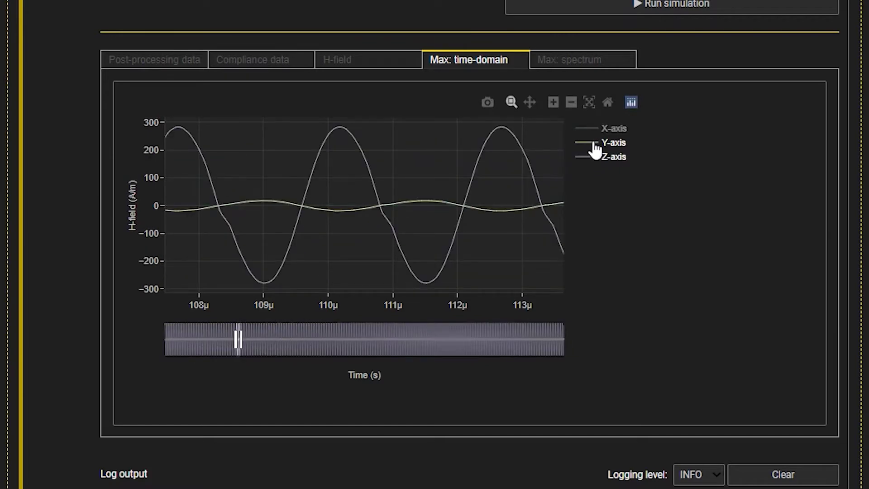
pyautogui.click(595, 149)
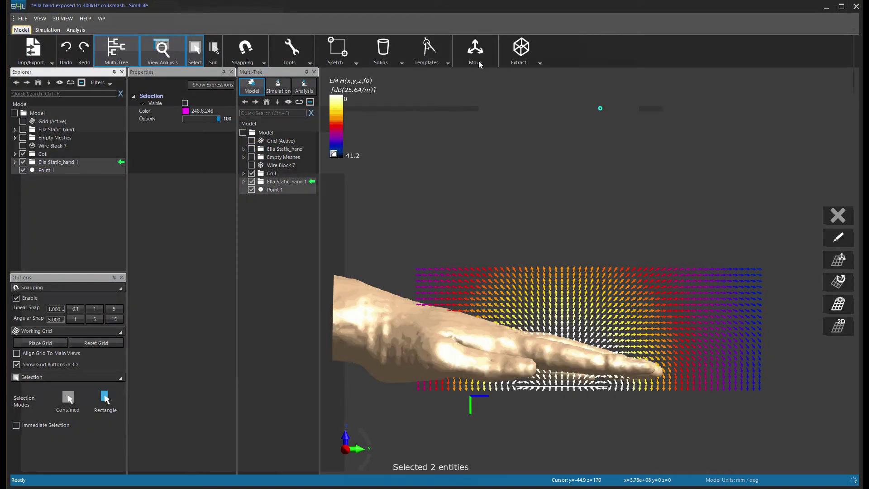
# - Shift the hand model by 50 mm and show its SAR(x,y,z,f0) surface distribution in dB
pyautogui.click(476, 56)
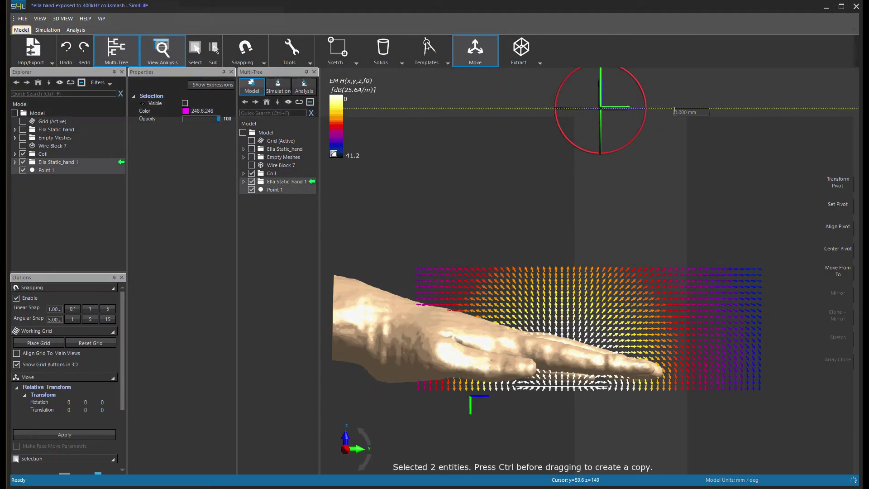
pyautogui.write('50')
pyautogui.press('Return')
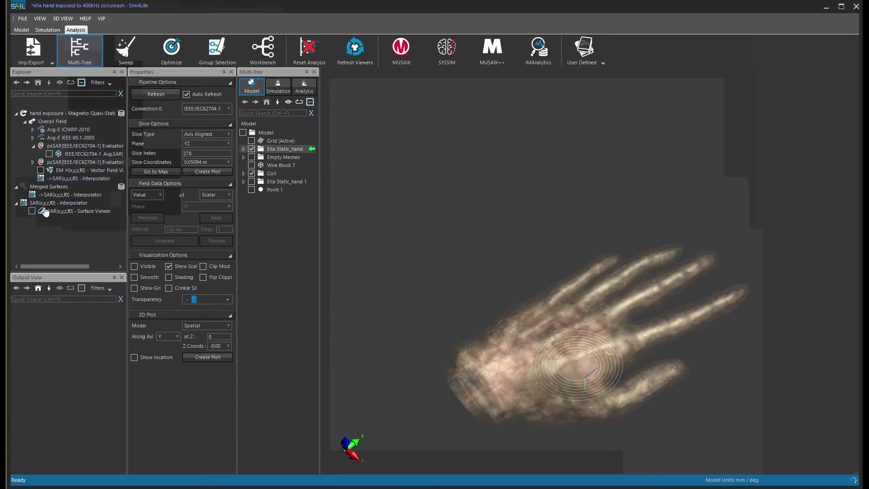
pyautogui.click(32, 211)
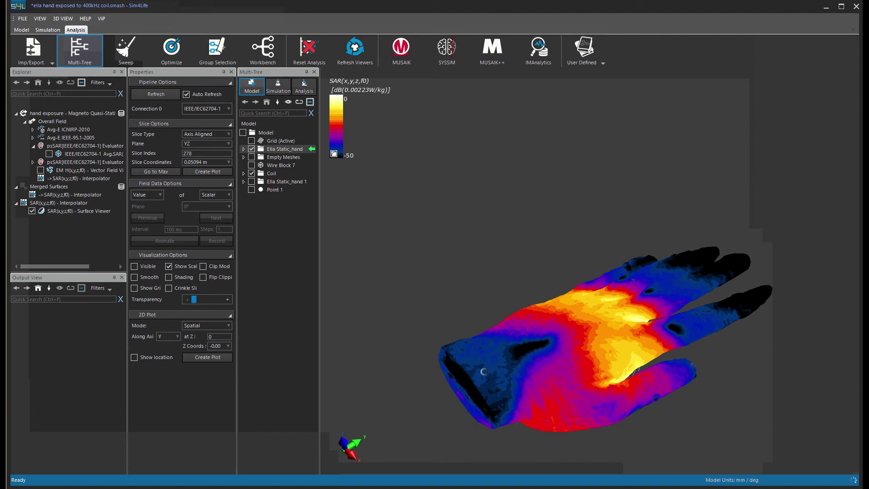